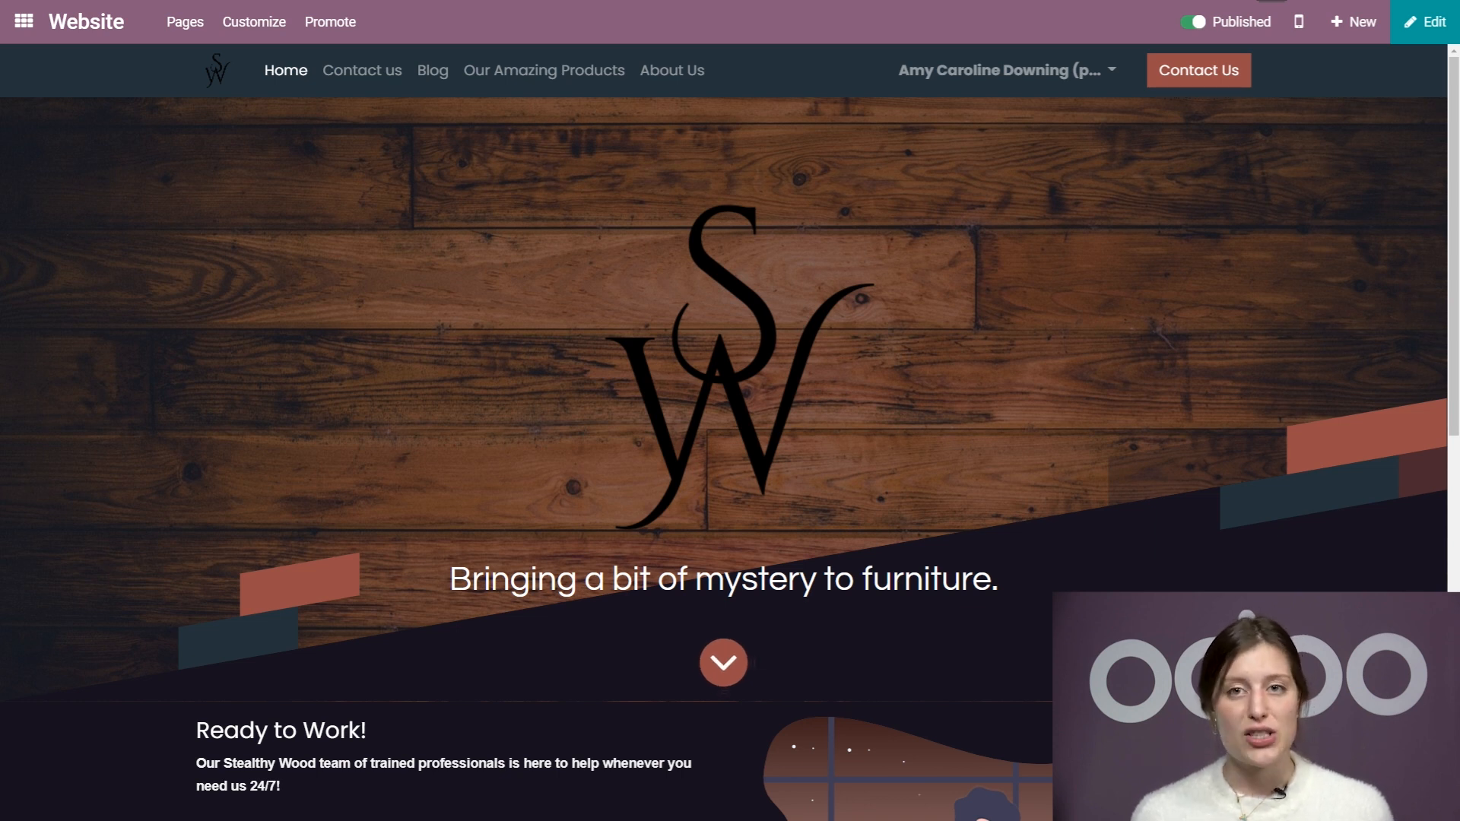
Switch the website to Français using the footer language selector and enter translation mode for the home page
scroll(1194, 565, "down", 10)
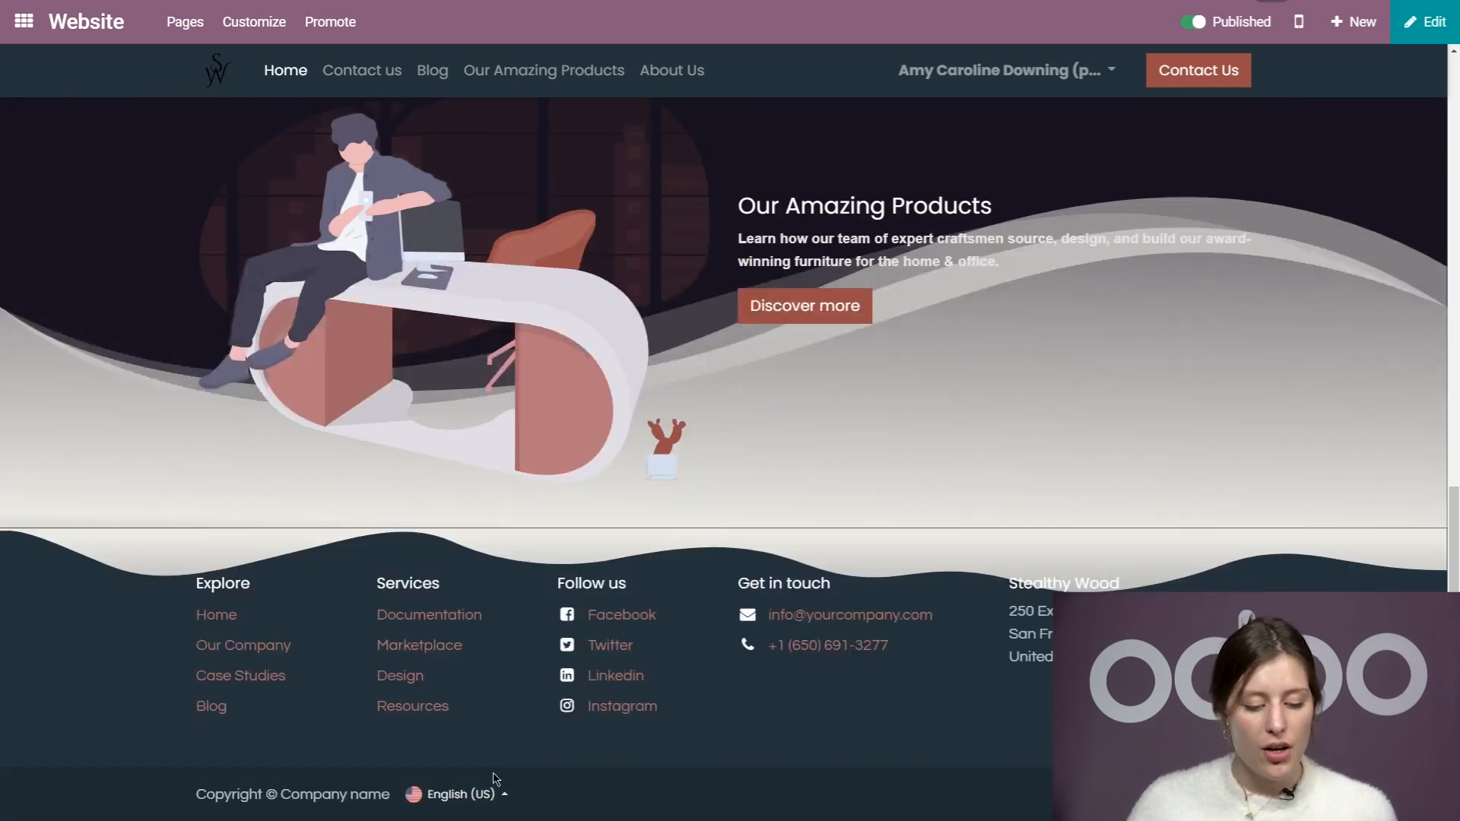
left_click(488, 795)
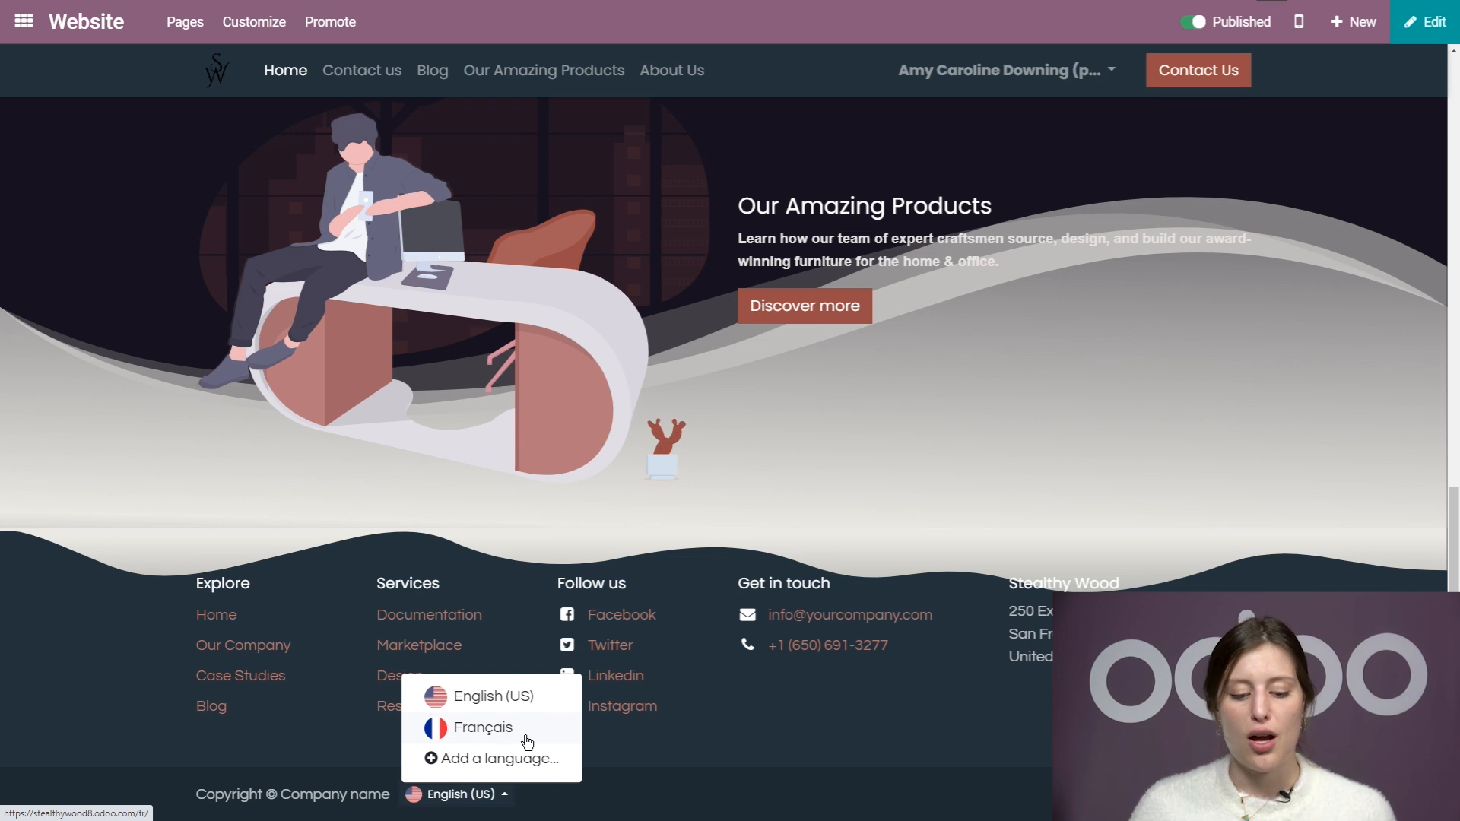
left_click(527, 742)
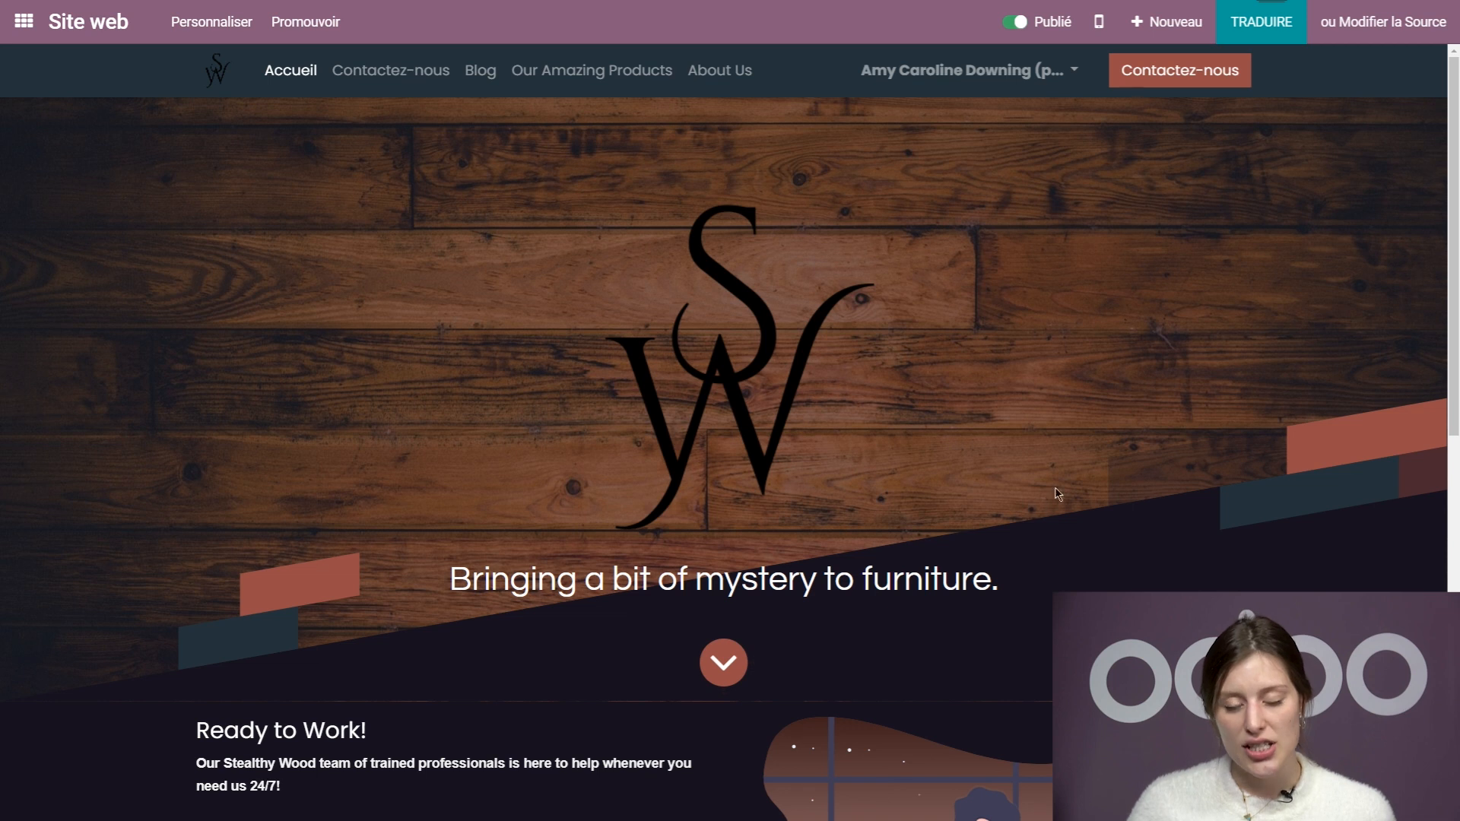
left_click(1247, 35)
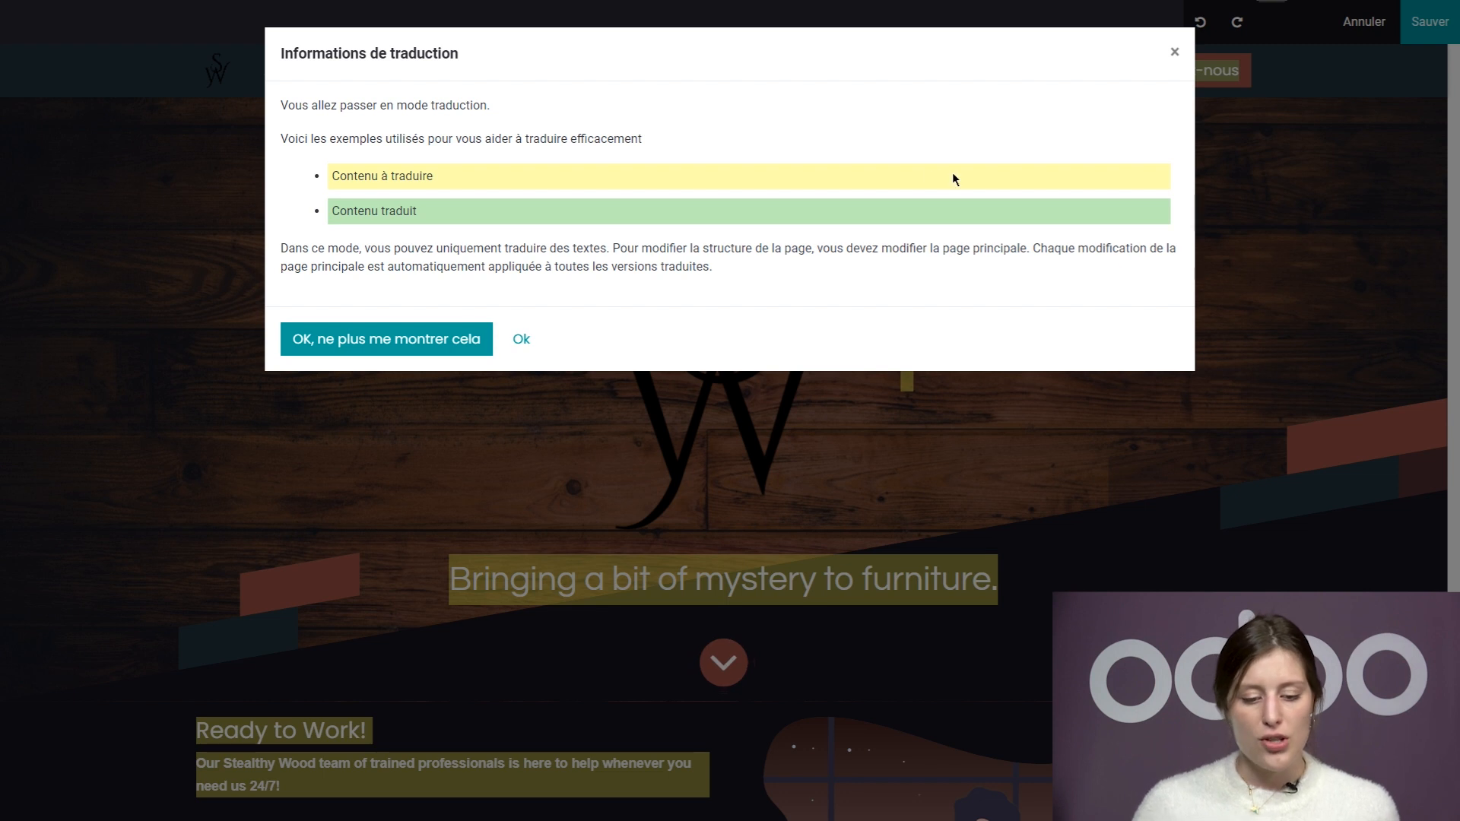
left_click(521, 339)
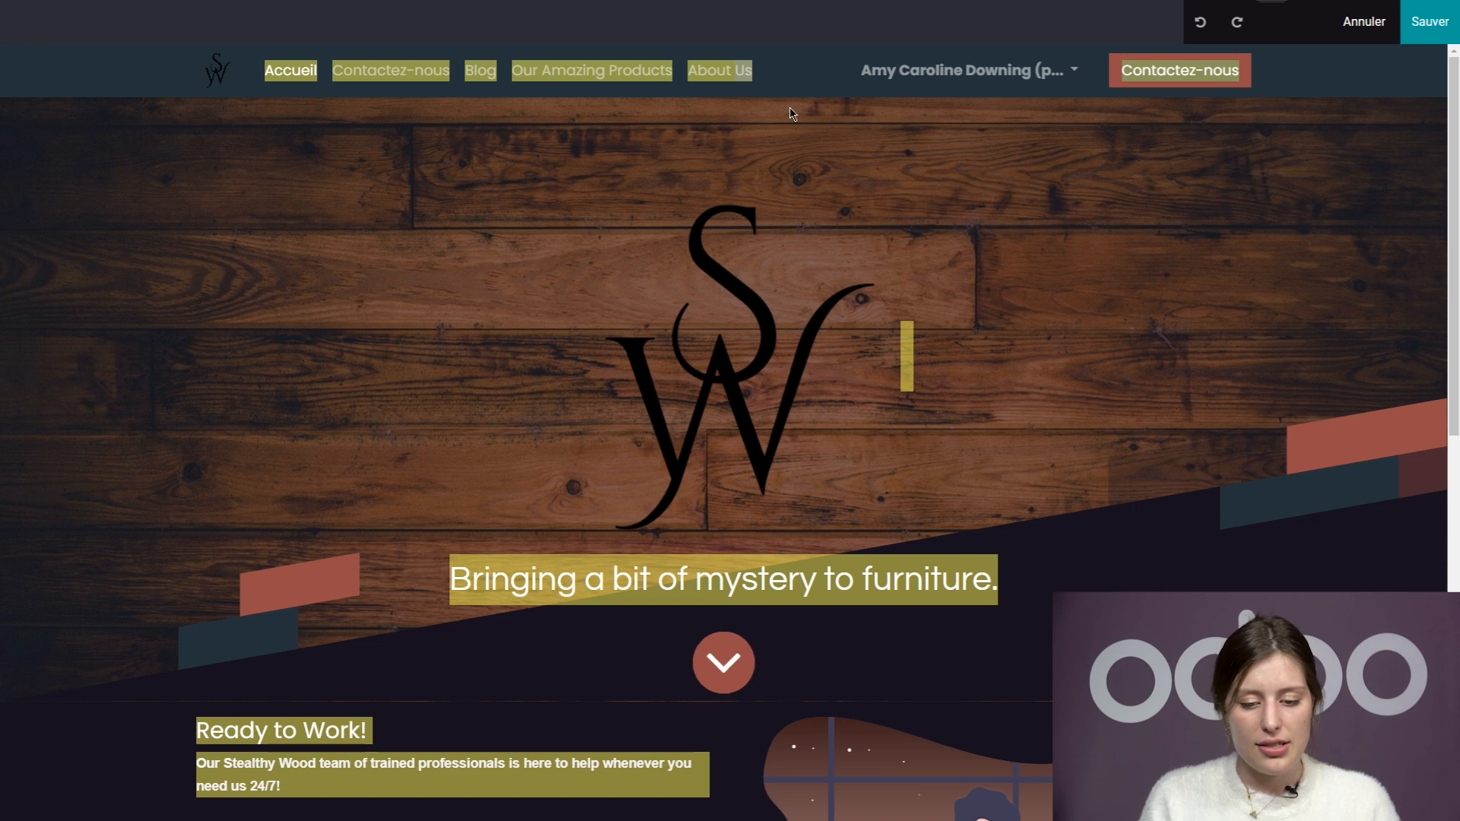
Translate the "About Us" item in the site navigation as "A Propos de Nous"
key("BackSpace")
key("BackSpace")
key("BackSpace")
key("BackSpace")
key("BackSpace")
key("BackSpace")
key("BackSpace")
key("BackSpace")
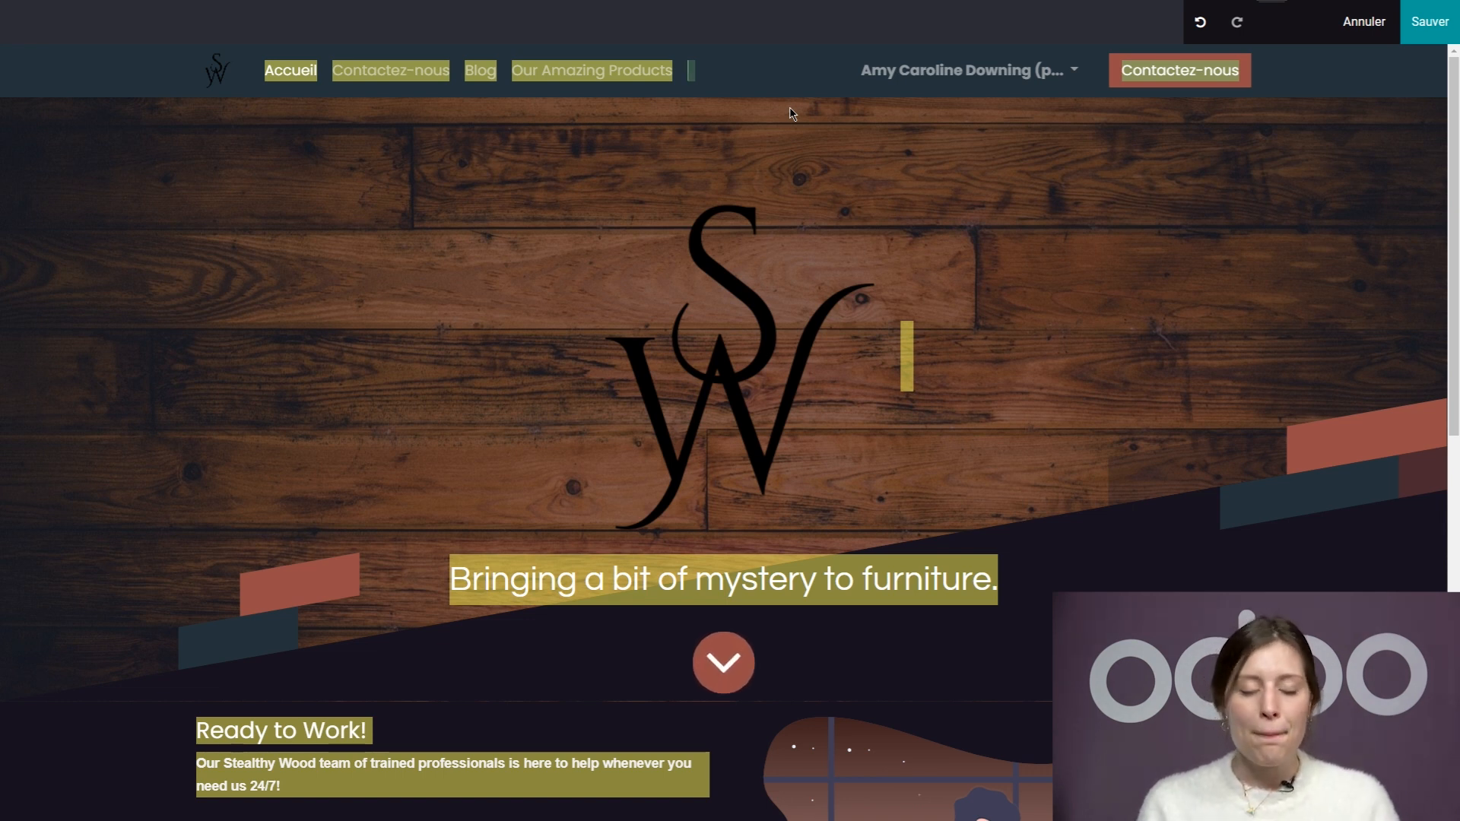
type("A P")
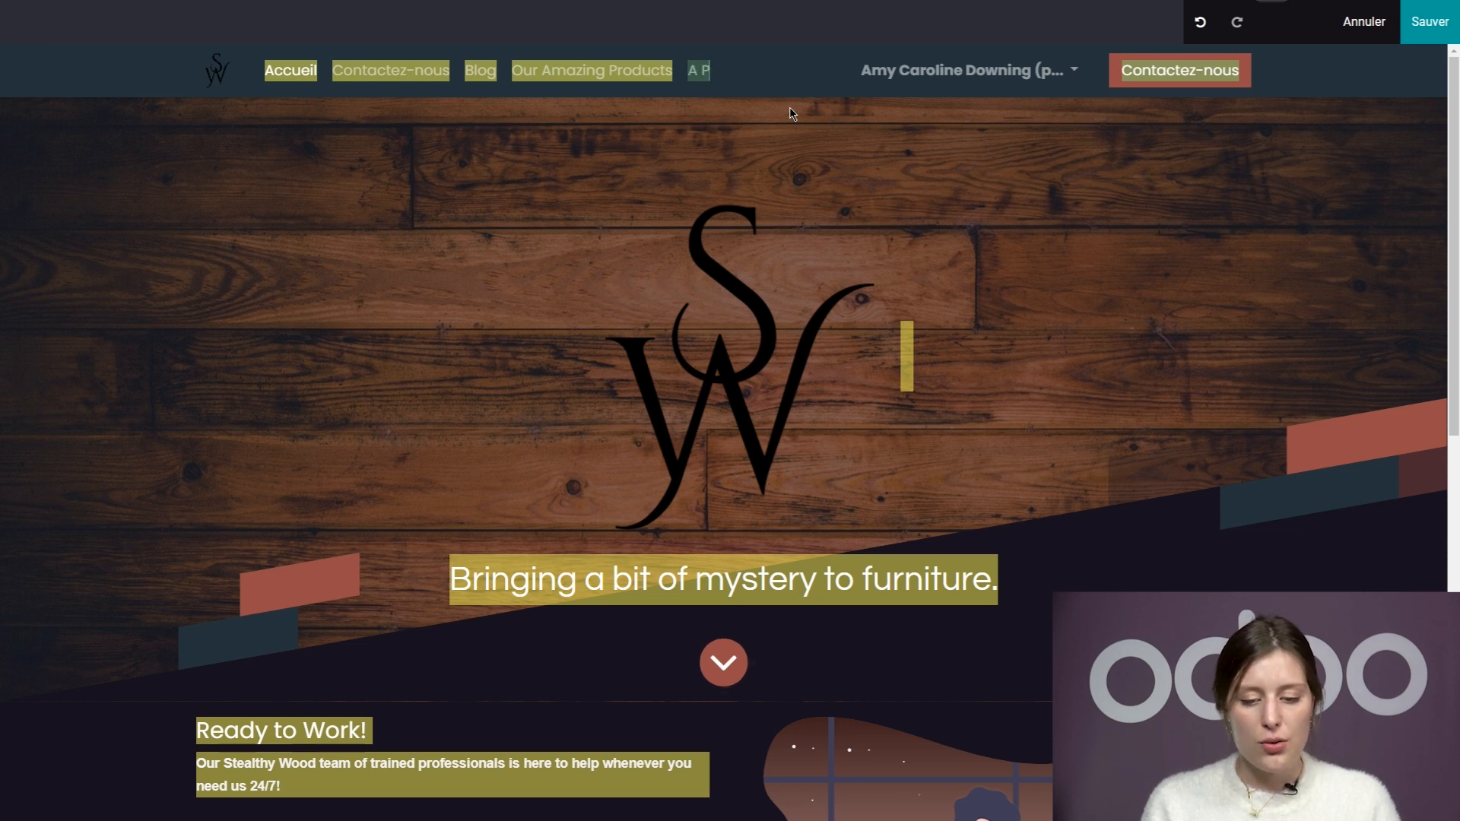
type("ropos de Nous")
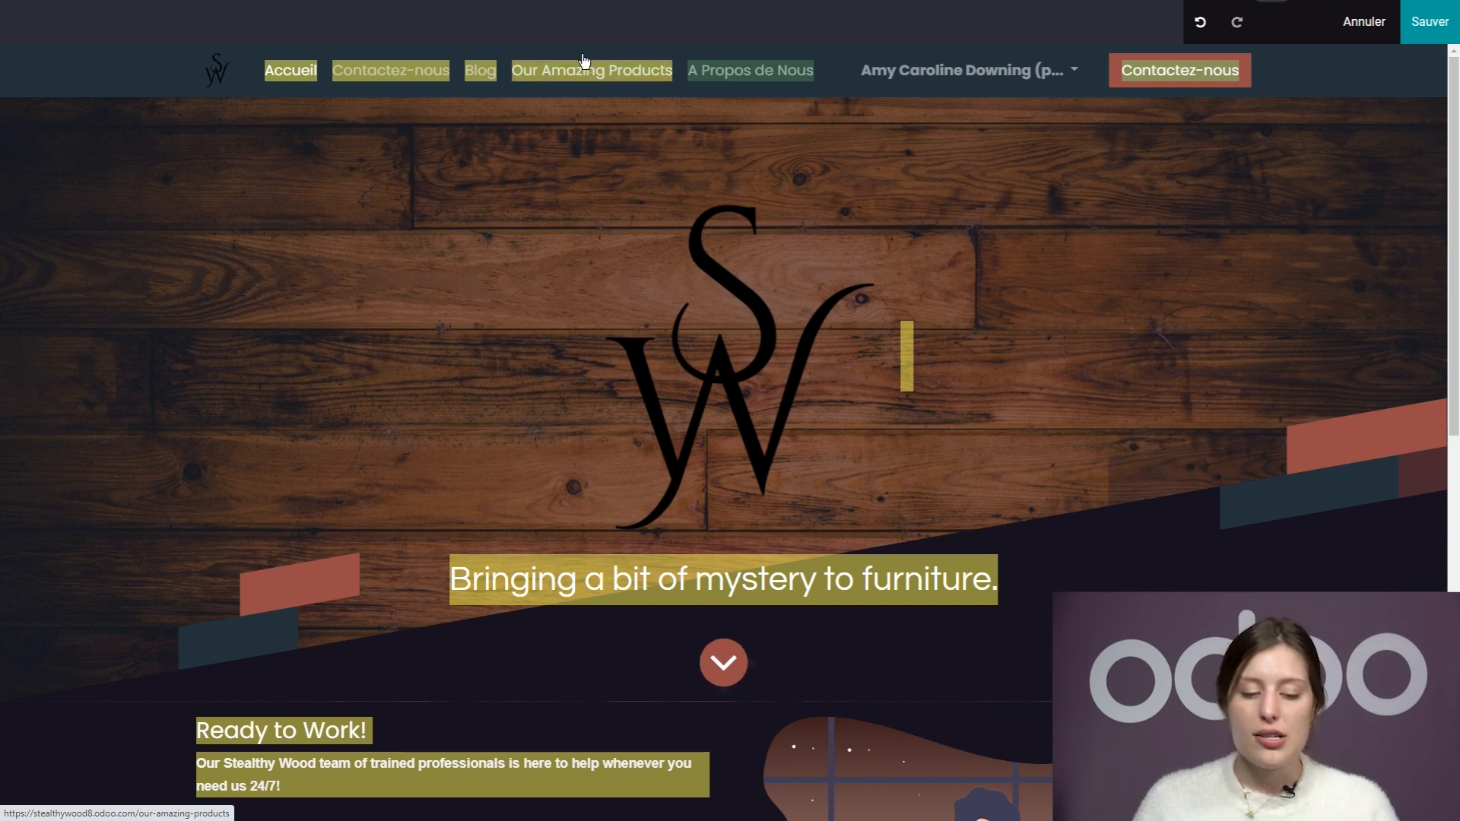
Translate the "Our Amazing Products" item in the site navigation as "Nos Produits"
double_click(582, 71)
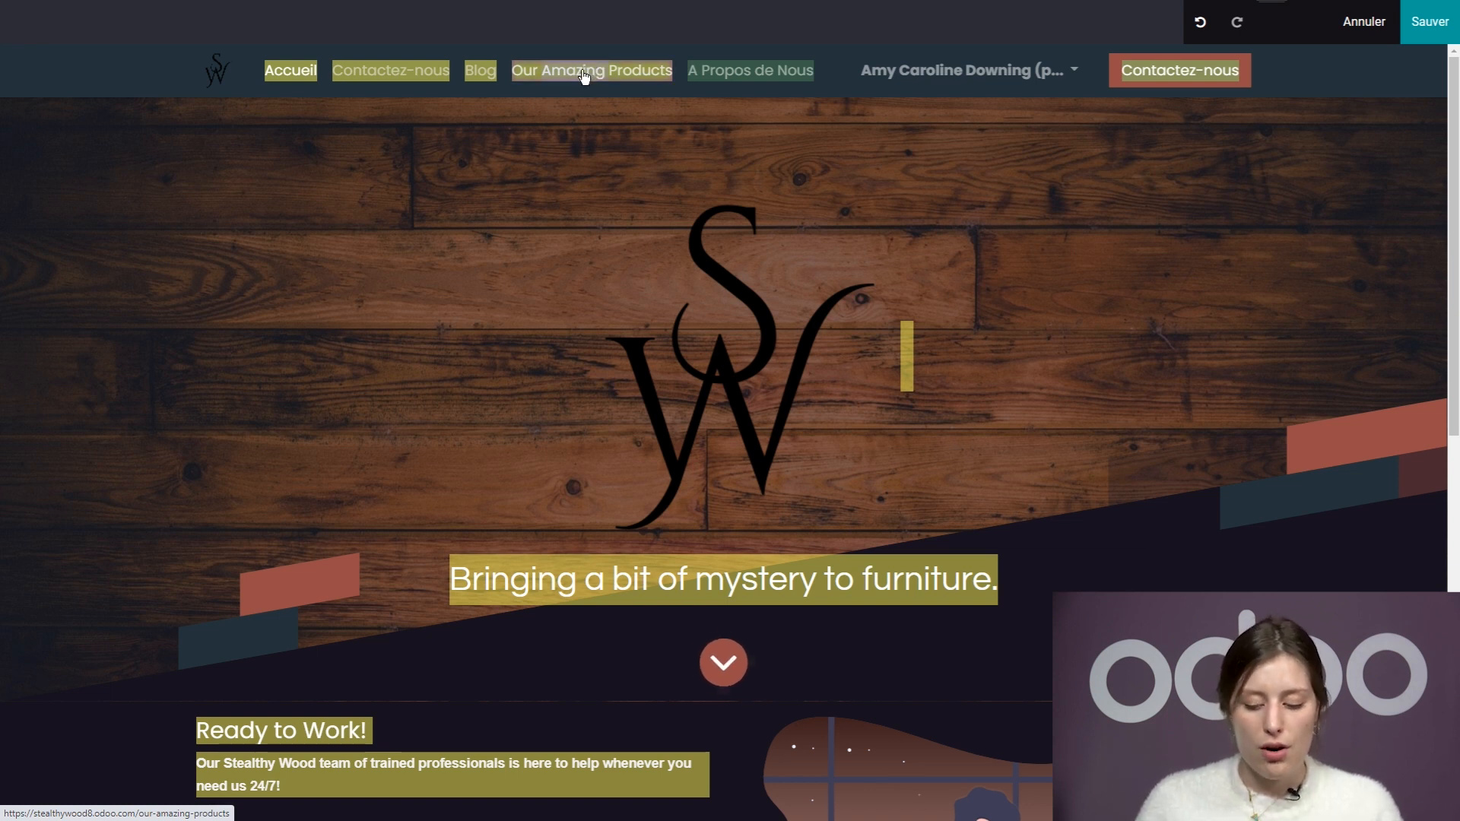
key("BackSpace")
key("Right")
key("Right")
key("Right")
key("Right")
key("Right")
key("Right")
key("Right")
key("BackSpace")
key("BackSpace")
key("BackSpace")
key("BackSpace")
key("BackSpace")
key("BackSpace")
key("BackSpace")
key("BackSpace")
key("BackSpace")
key("BackSpace")
key("BackSpace")
key("BackSpace")
type("NOs")
key("BackSpace")
key("BackSpace")
type("os")
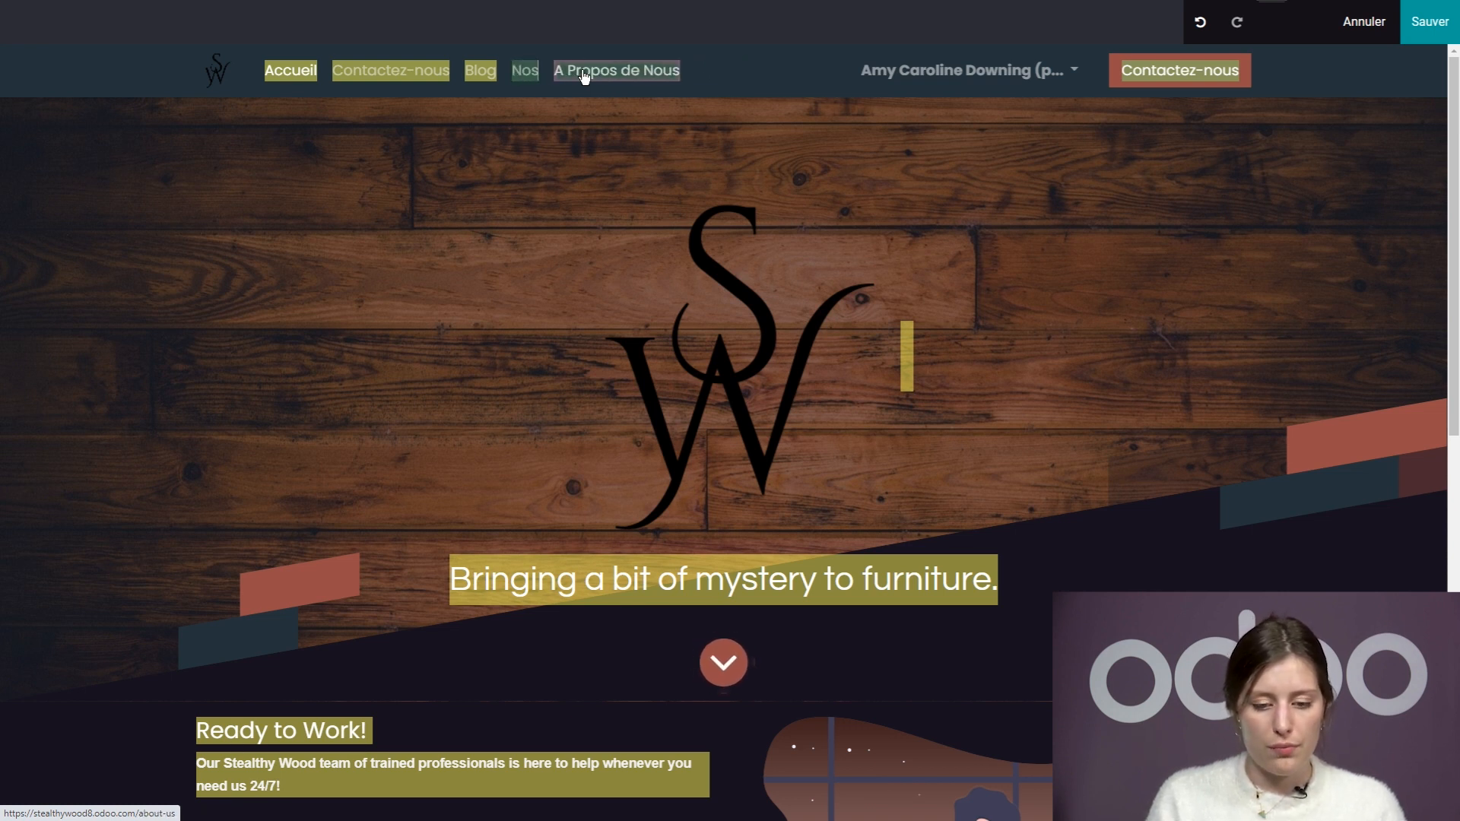
type(" Produits")
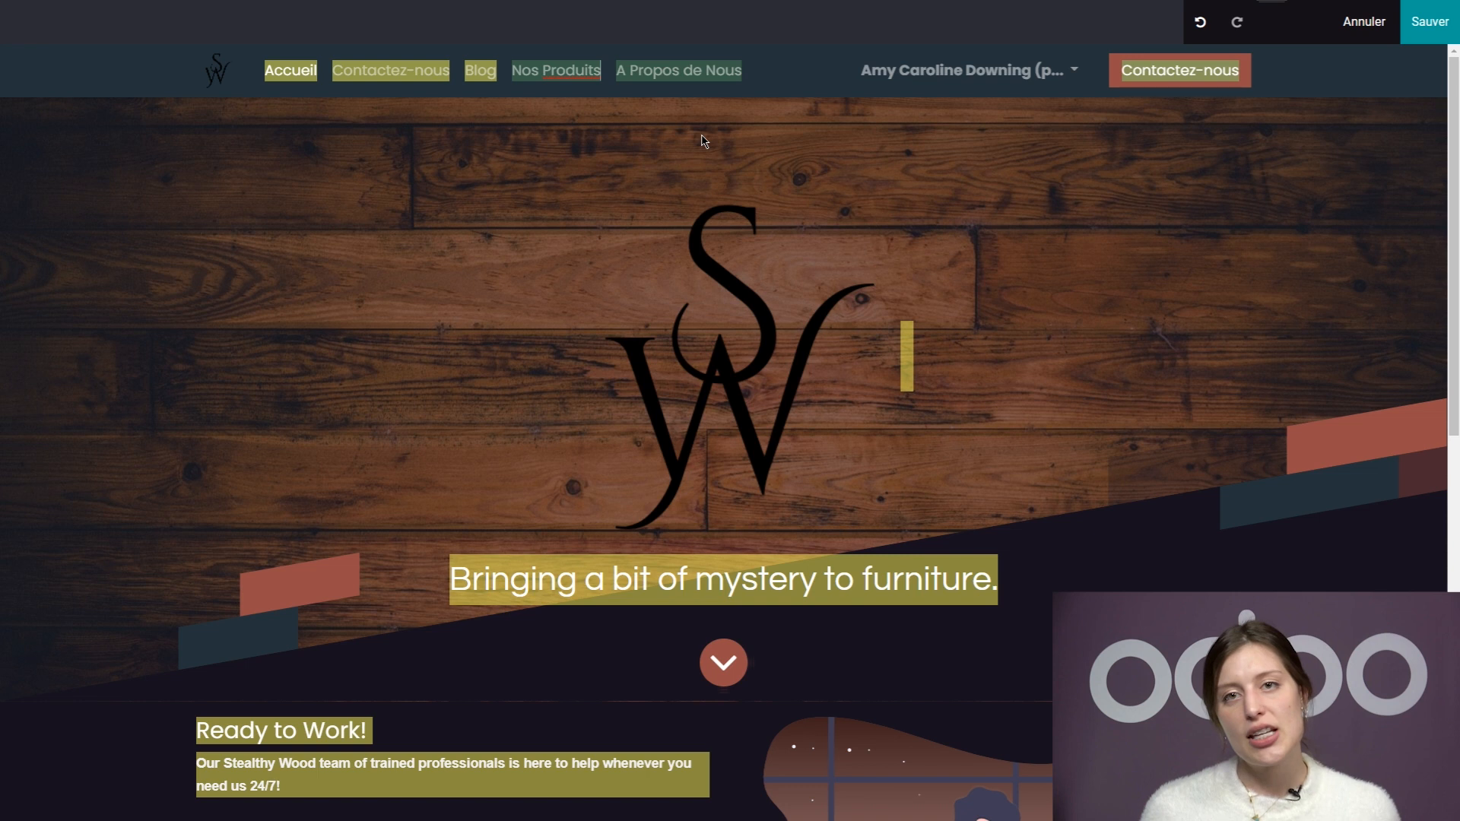
Check the translation status of the page content down to the footer's company name, and save the French translations
scroll(749, 194, "down", 6)
scroll(753, 198, "down", 8)
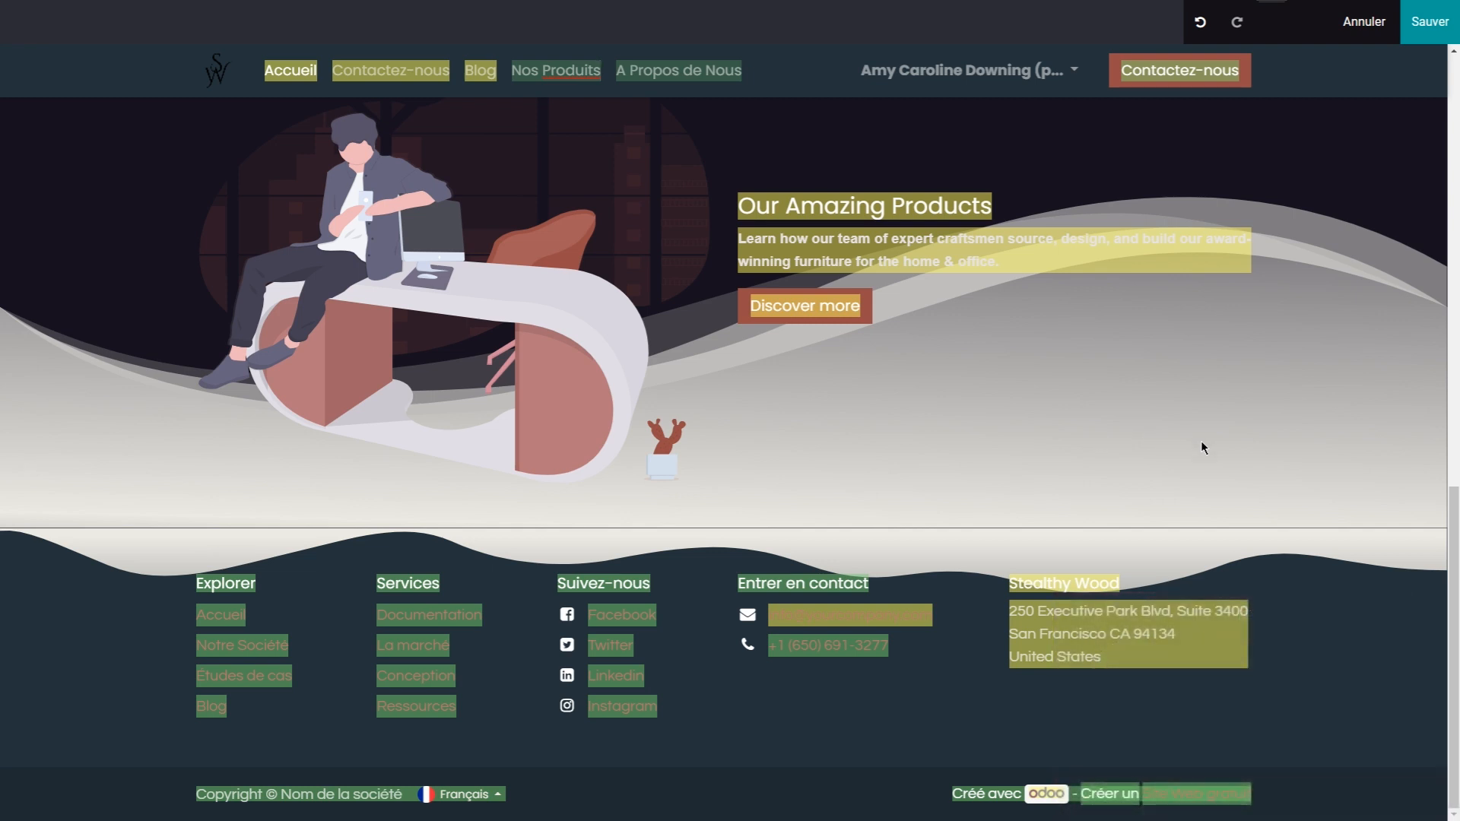
left_click(1088, 584)
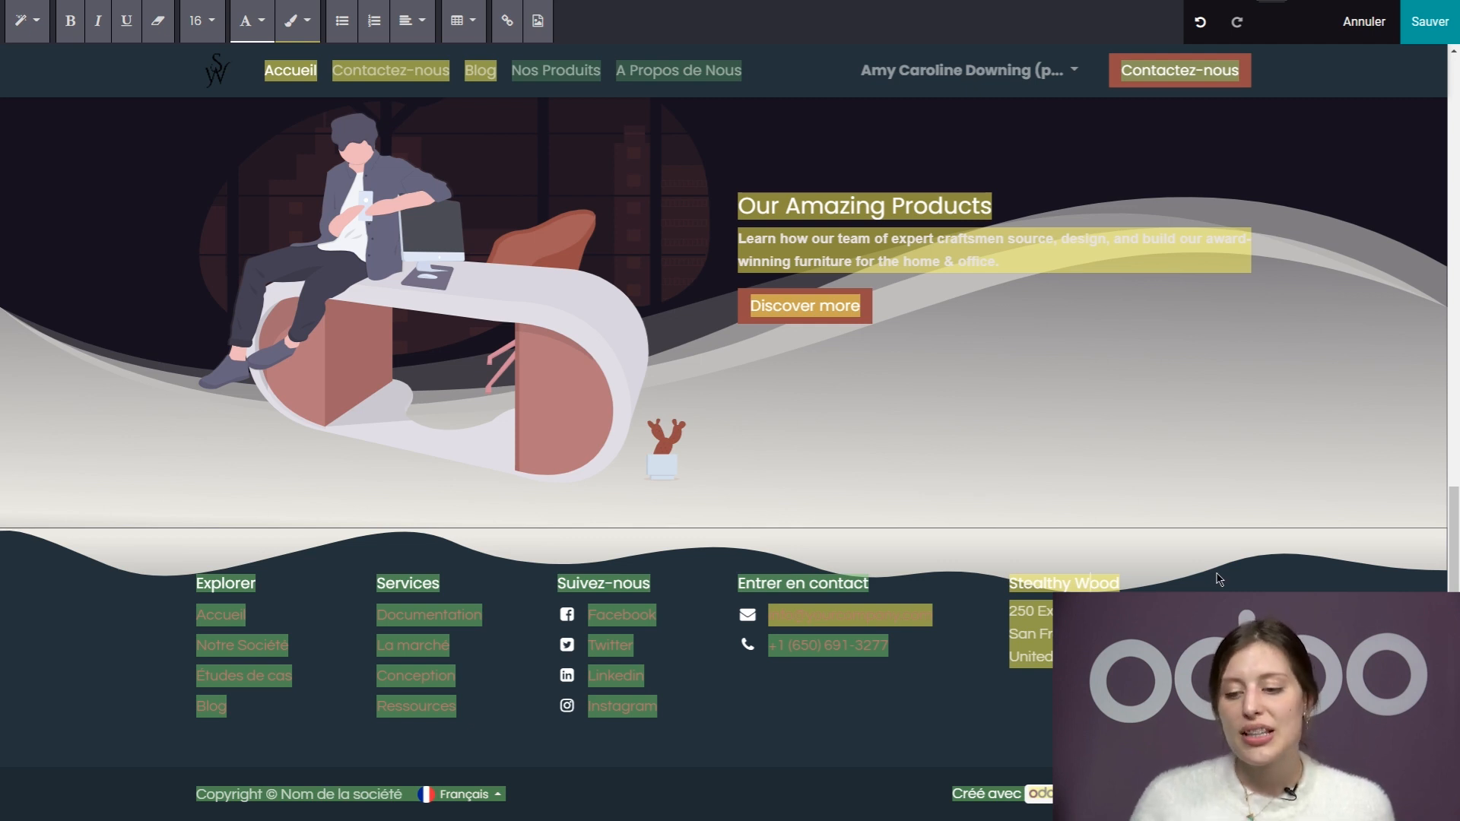
left_click(1434, 24)
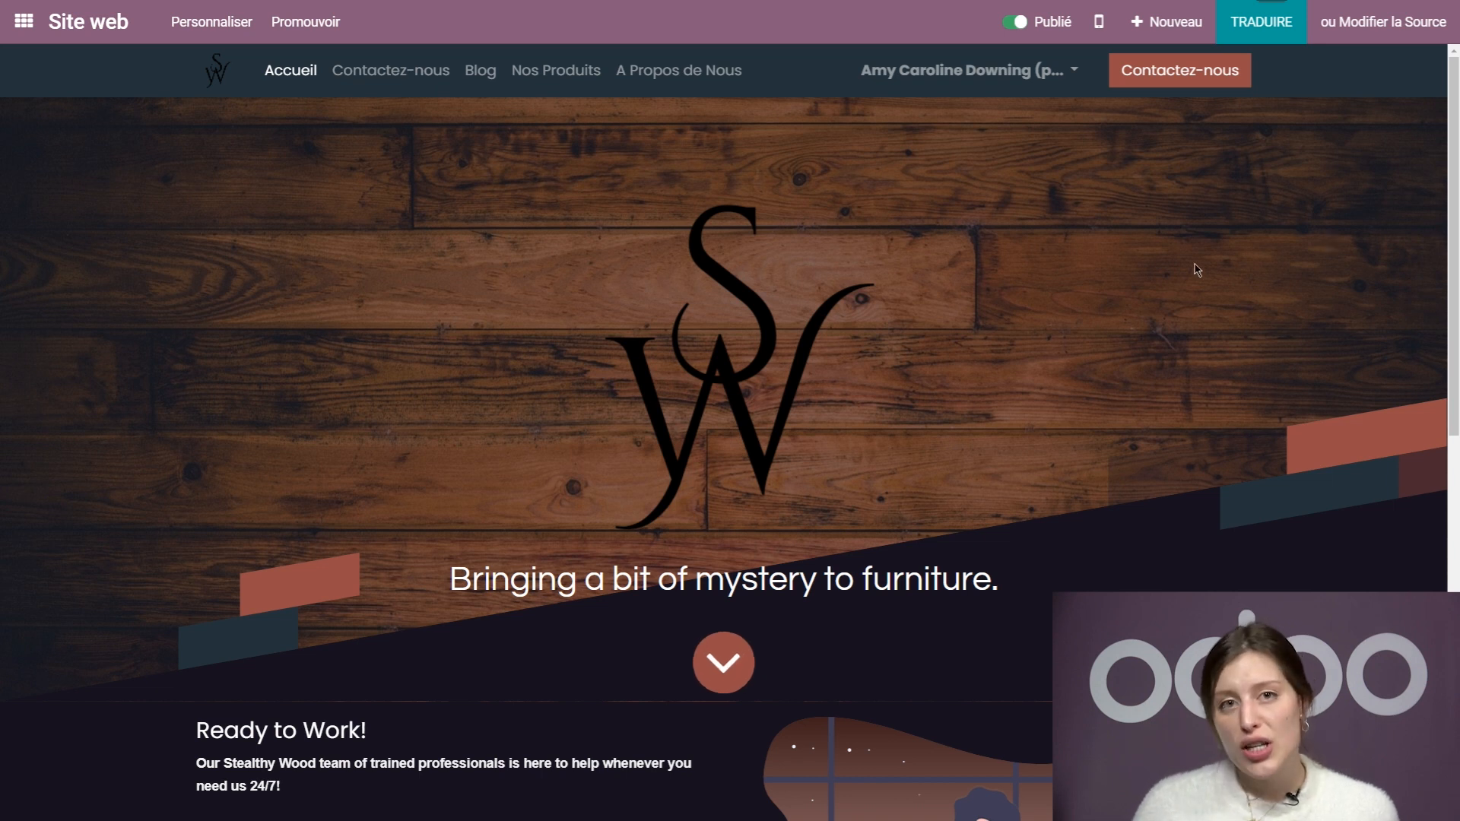
View the languages offered in the footer language selector of the French page
scroll(925, 395, "down", 10)
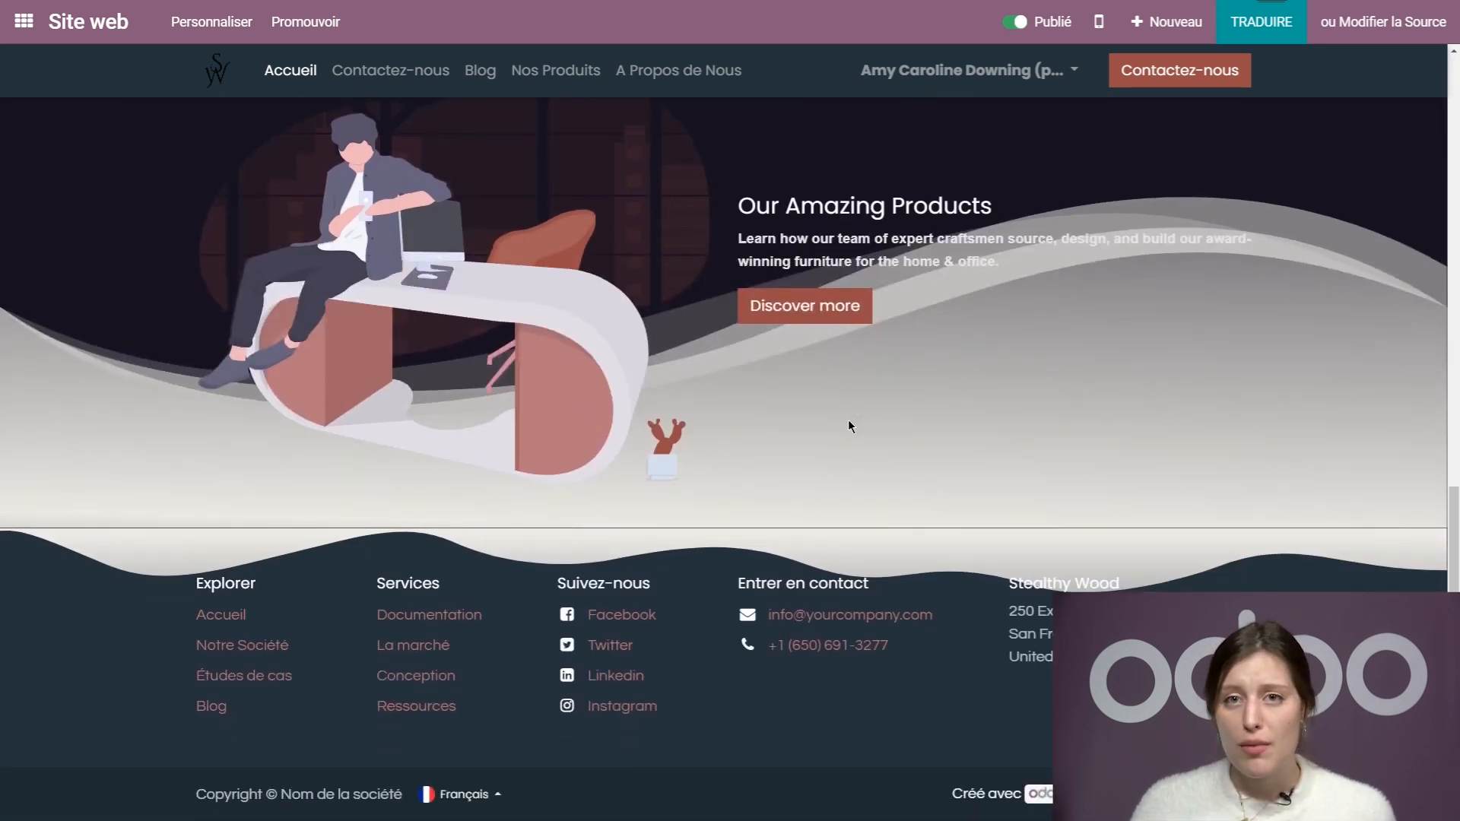
left_click(465, 794)
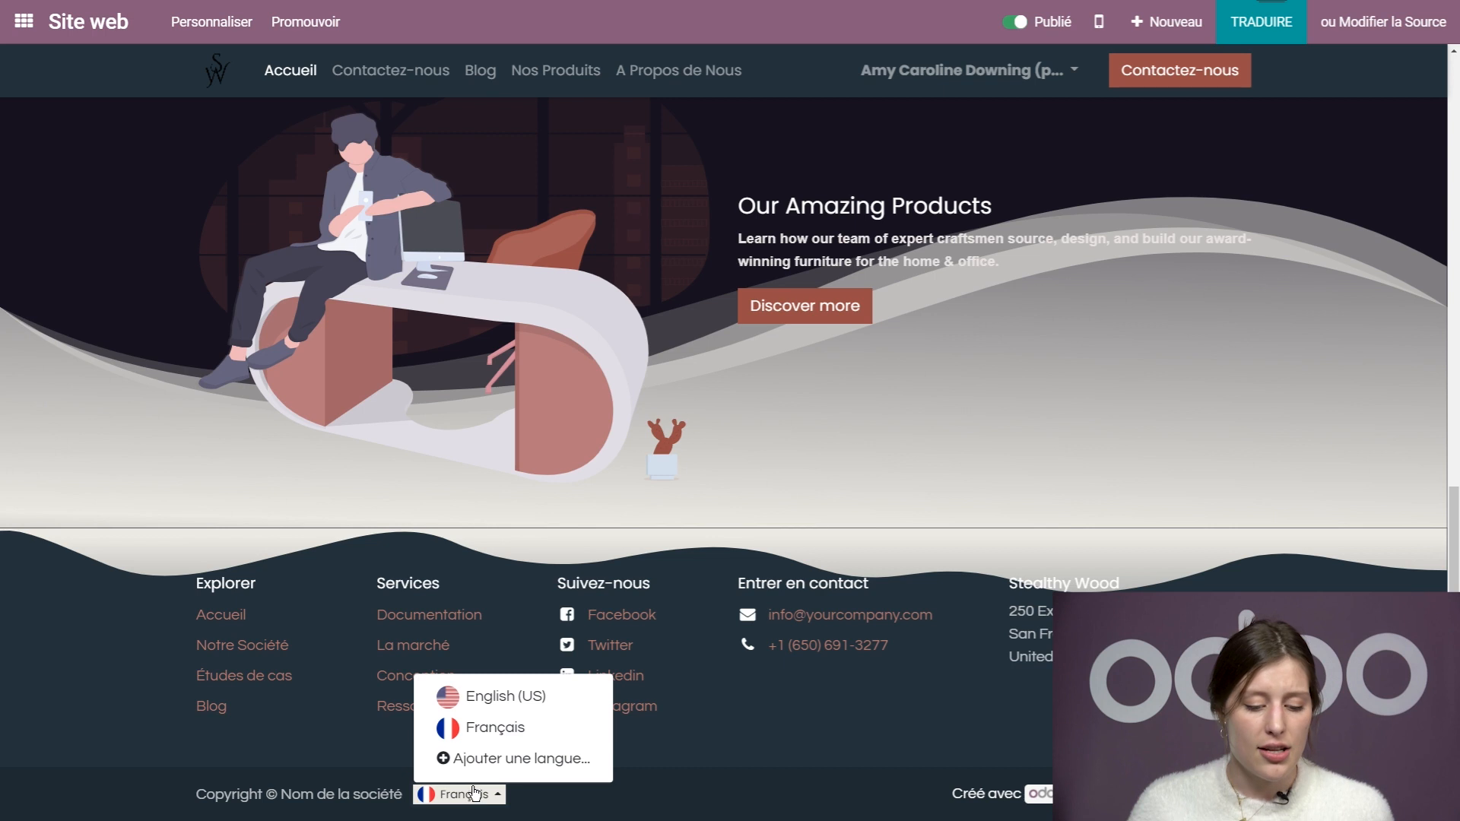
left_click(570, 711)
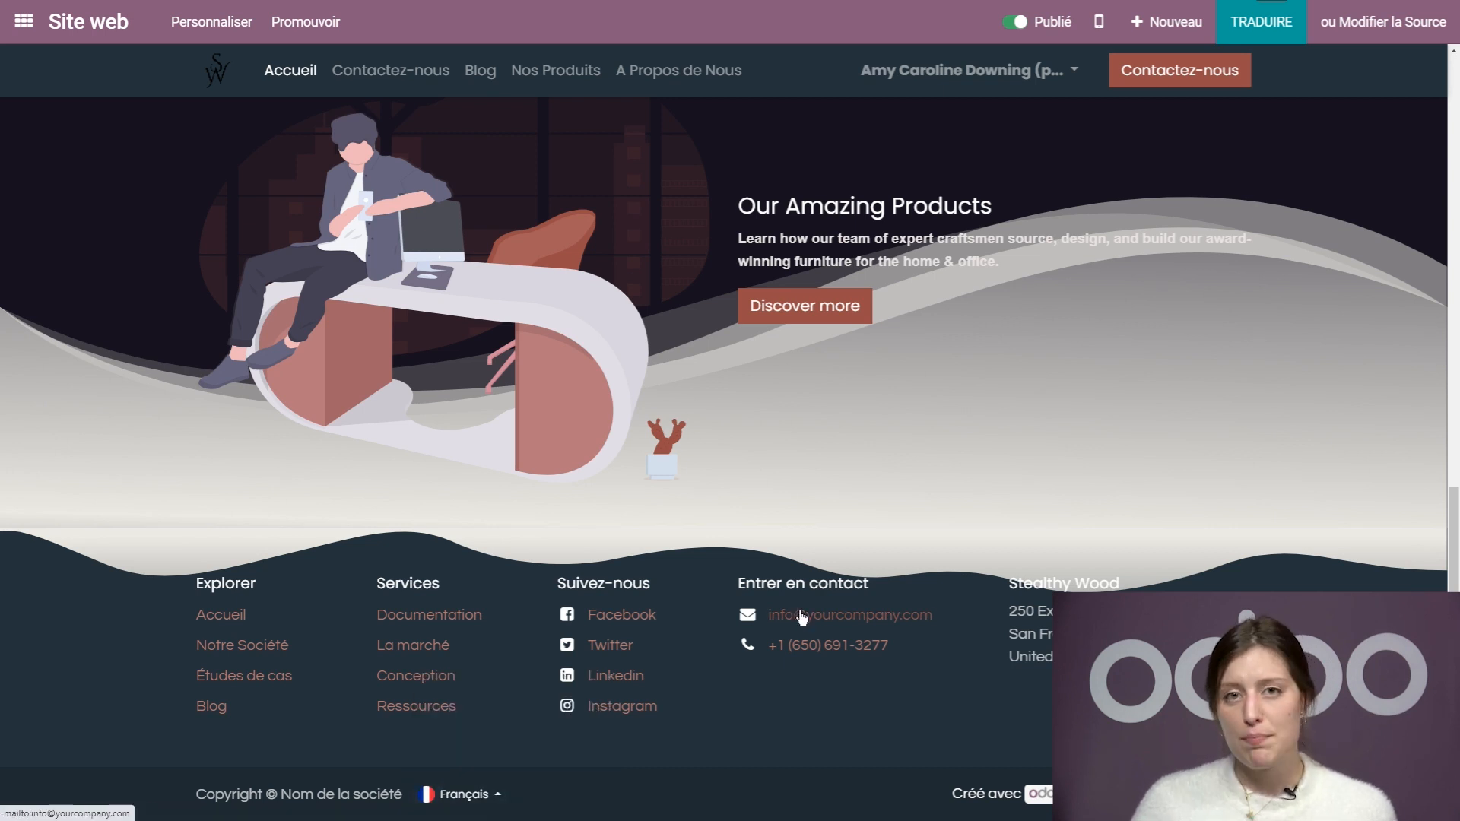